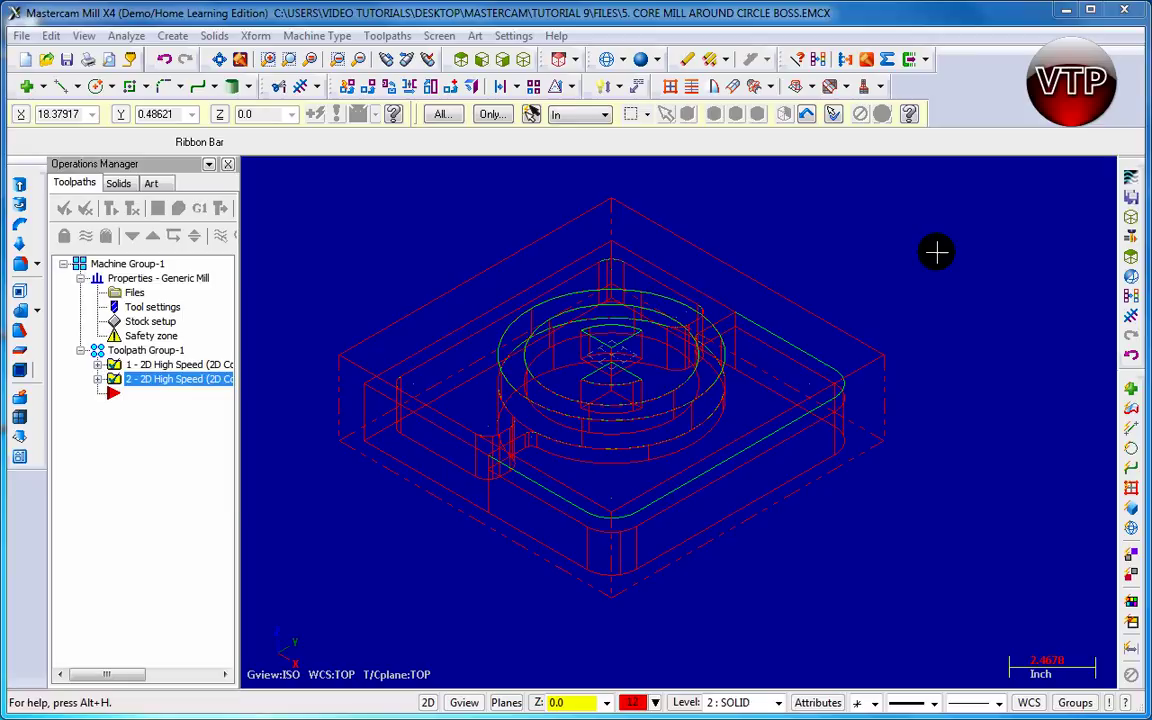
- Start a 2D High Speed toolpath and chain the inner circle and both quarter-circle bosses inside it as its geometry
{"action": "left_click", "coordinate": [387, 35]}
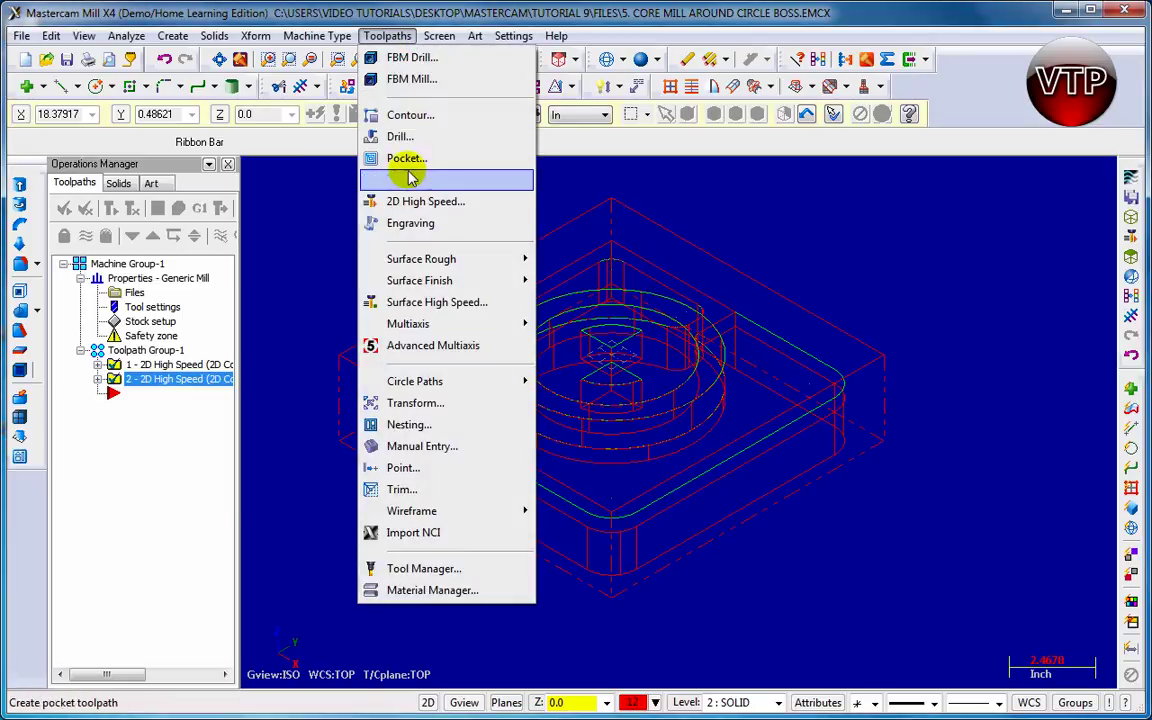
{"action": "left_click", "coordinate": [418, 203]}
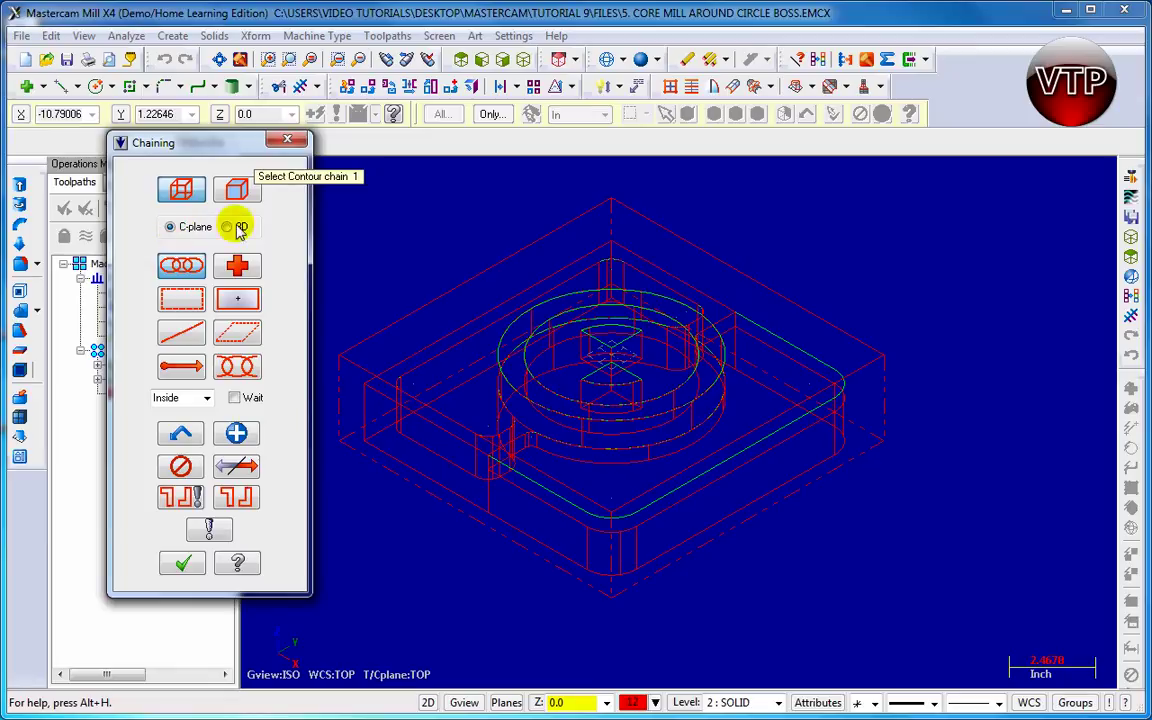
{"action": "left_click", "coordinate": [463, 60]}
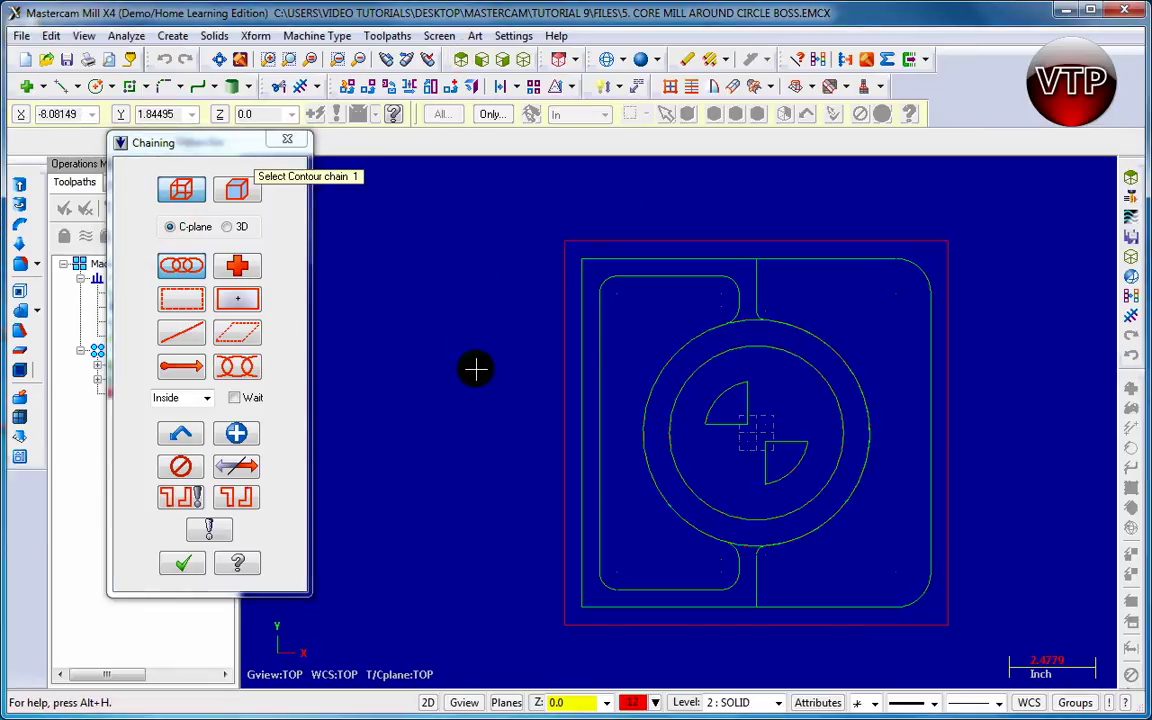
{"action": "left_click", "coordinate": [747, 352]}
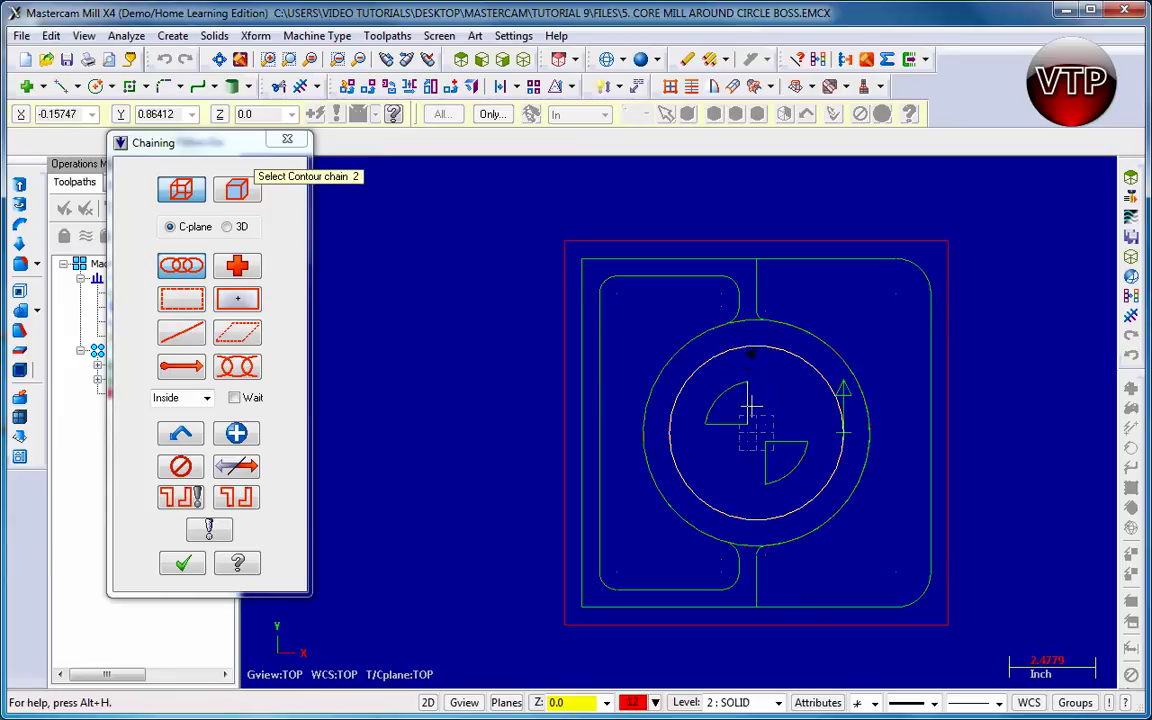
{"action": "left_click", "coordinate": [233, 432]}
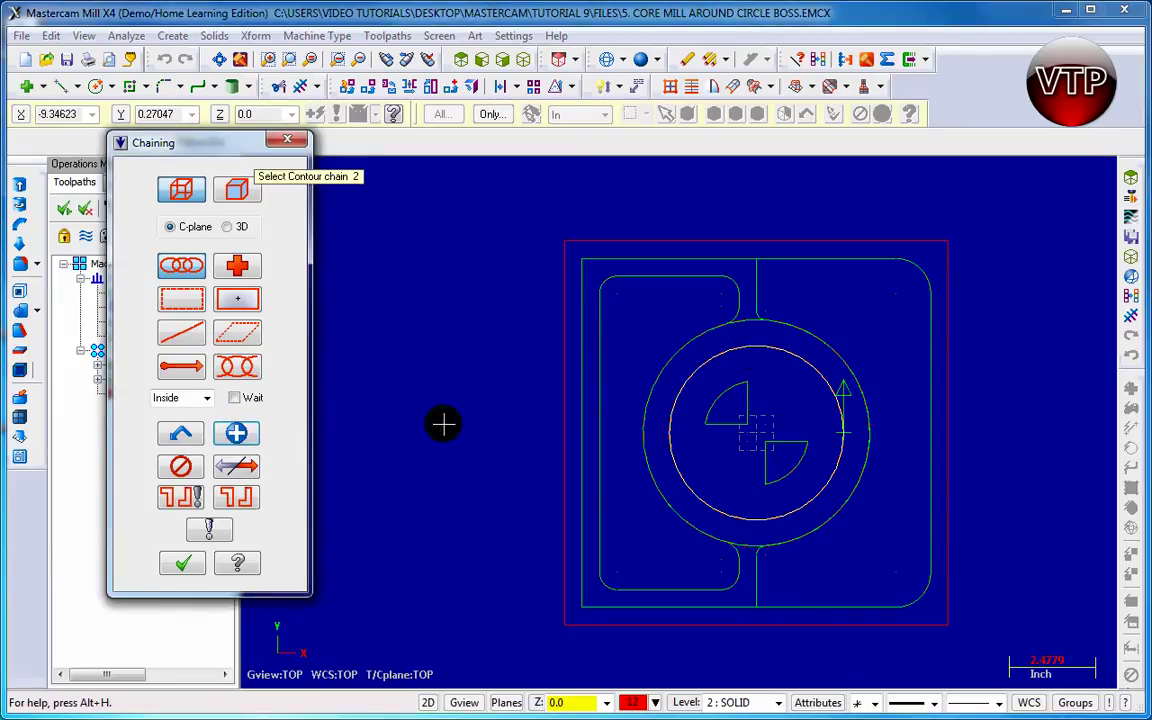
{"action": "left_click", "coordinate": [733, 390]}
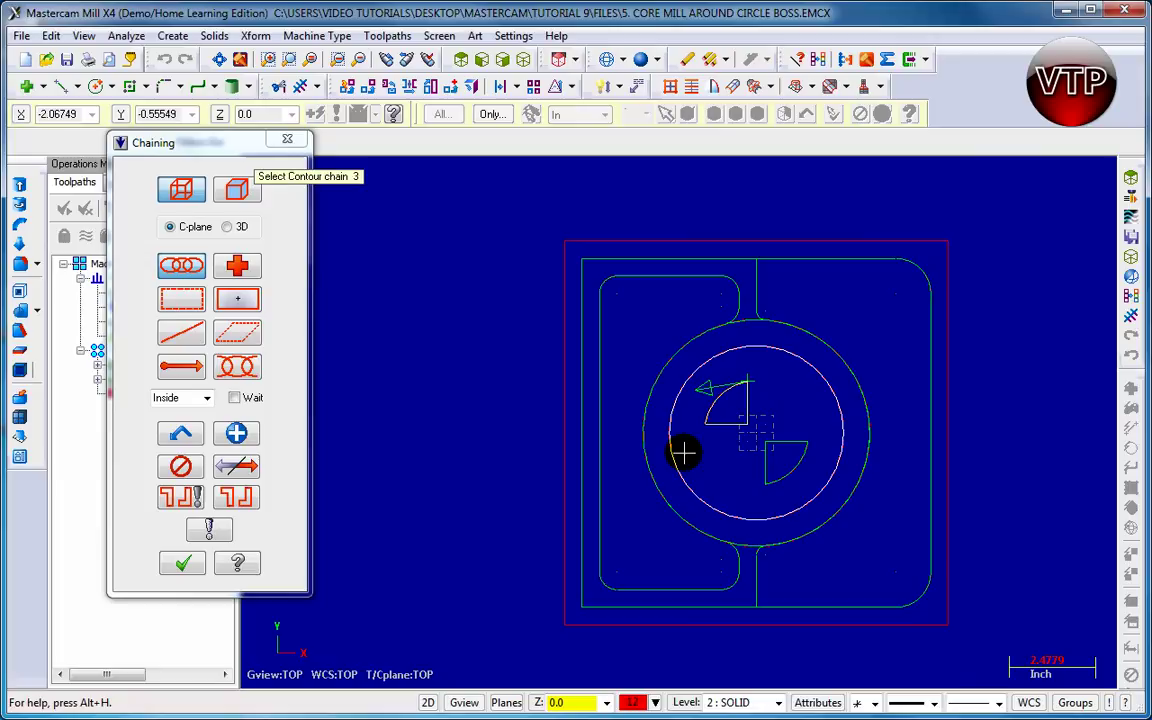
{"action": "left_click", "coordinate": [780, 443]}
{"action": "left_click", "coordinate": [183, 564]}
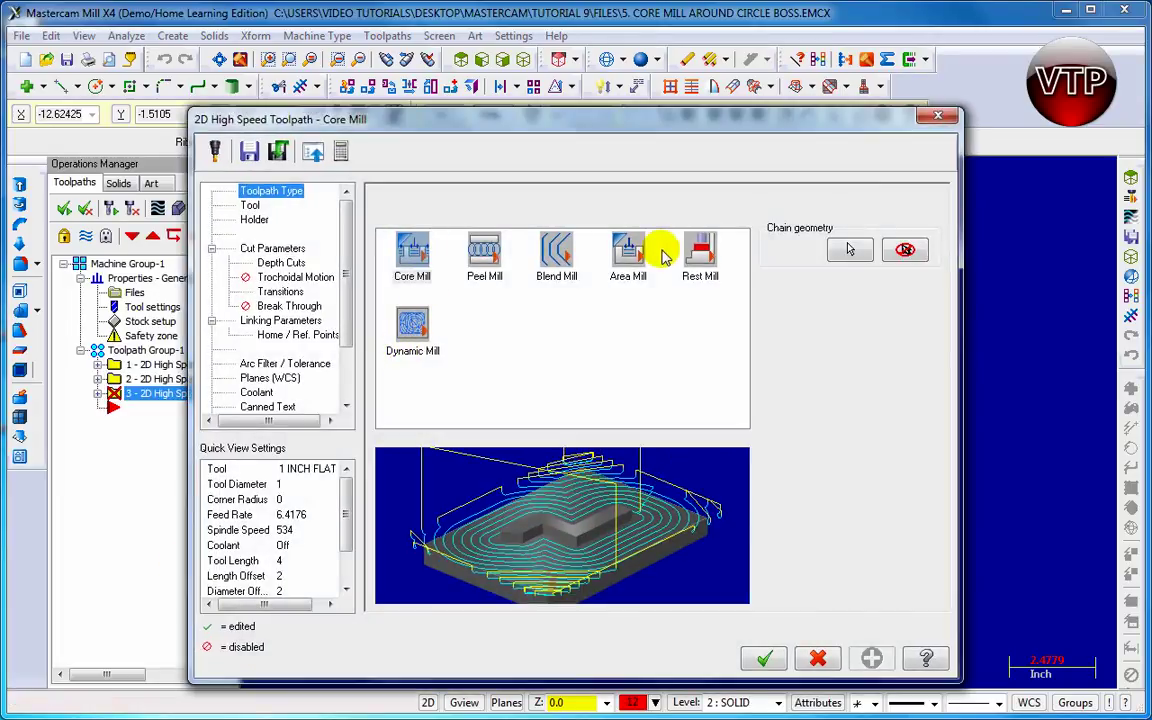
- Set the toolpath type to Area Mill and pick the 1/4 FLAT ENDMILL from the tool library, filtered to a 0.25 diameter
{"action": "left_click", "coordinate": [628, 250]}
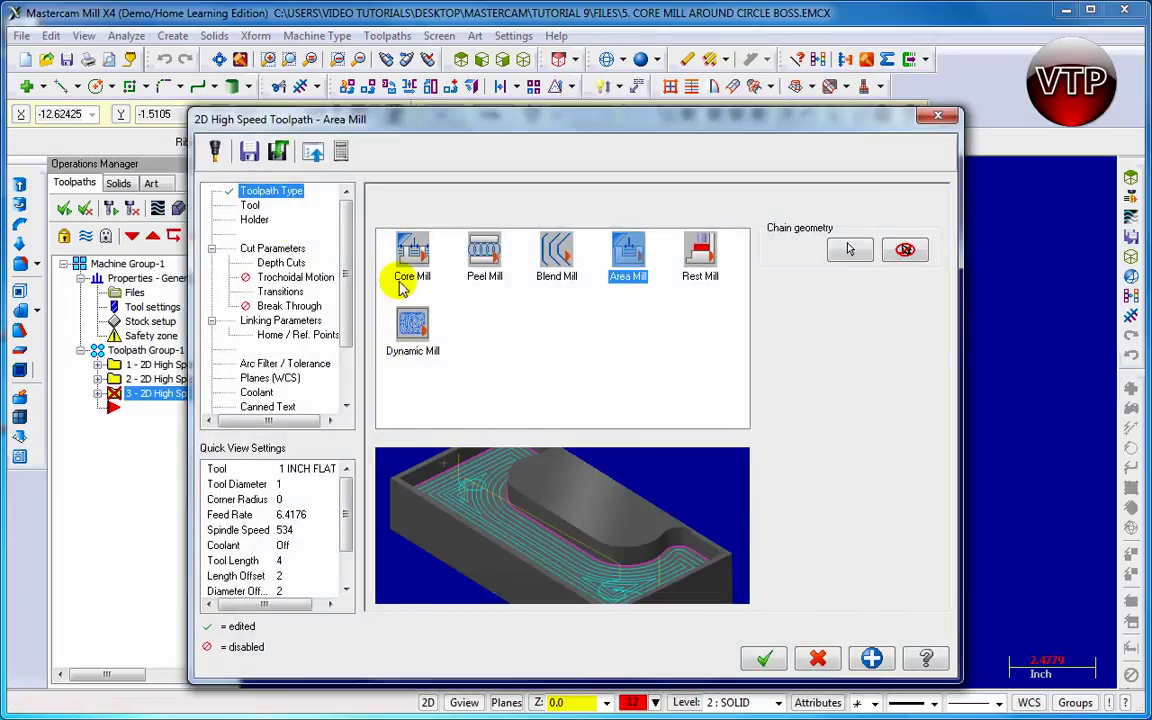
{"action": "left_click", "coordinate": [249, 206]}
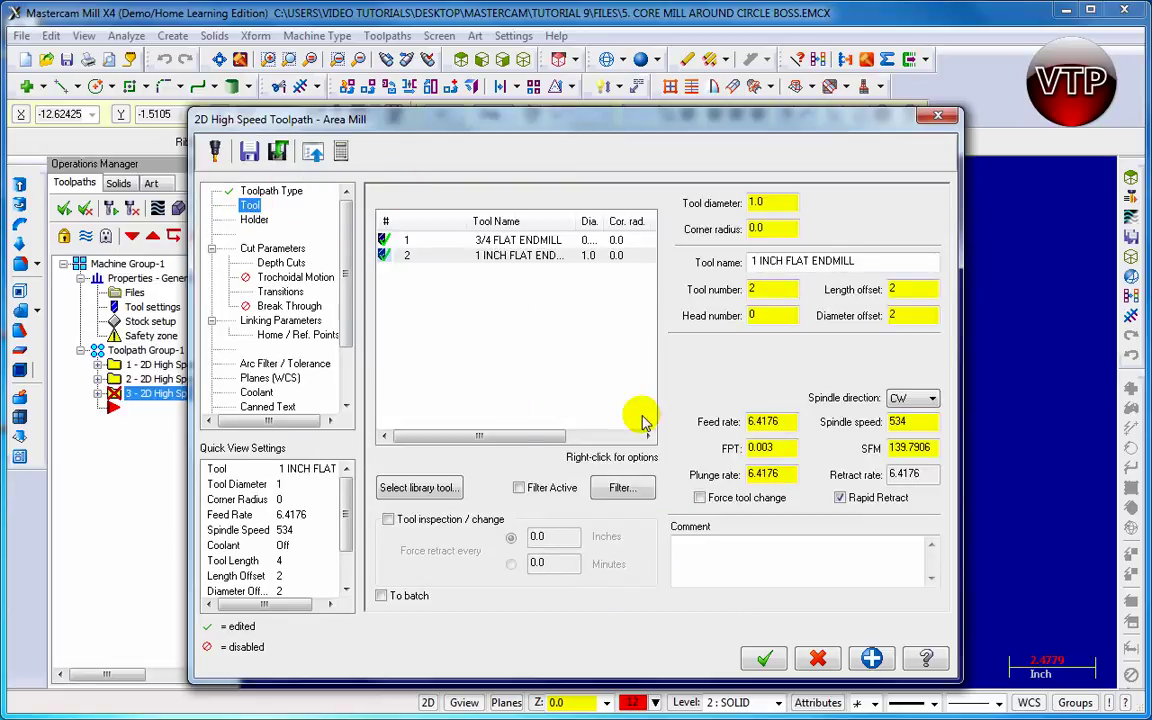
{"action": "left_click", "coordinate": [418, 488]}
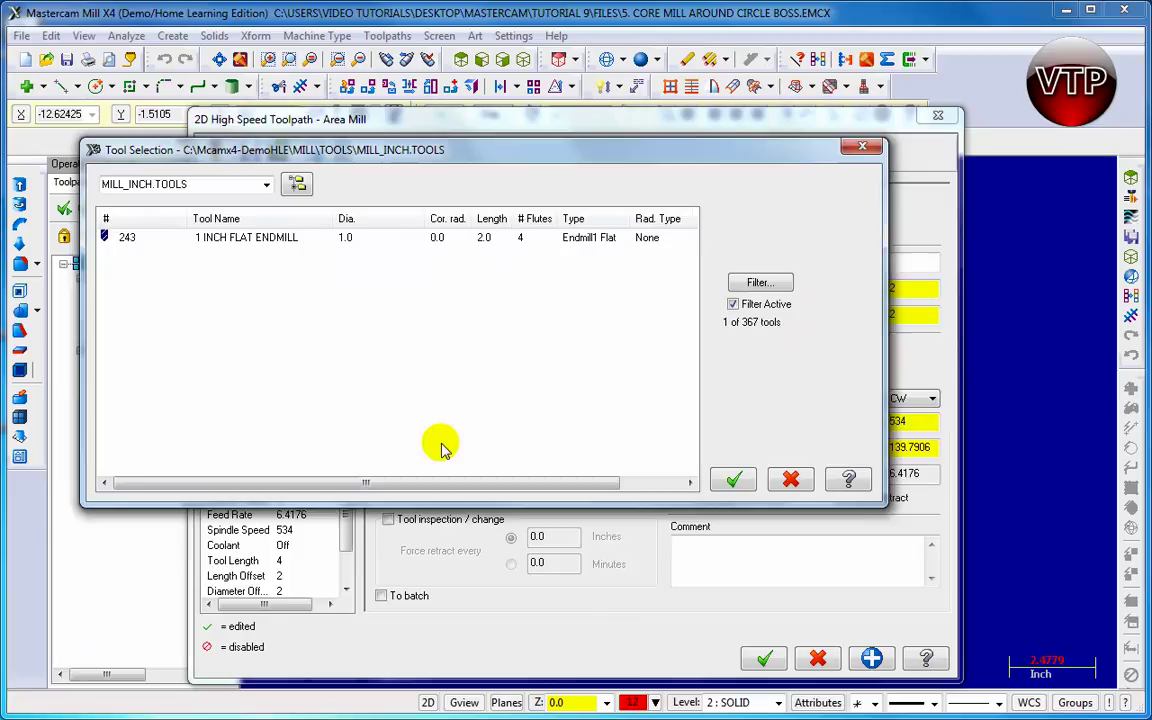
{"action": "left_click", "coordinate": [745, 283]}
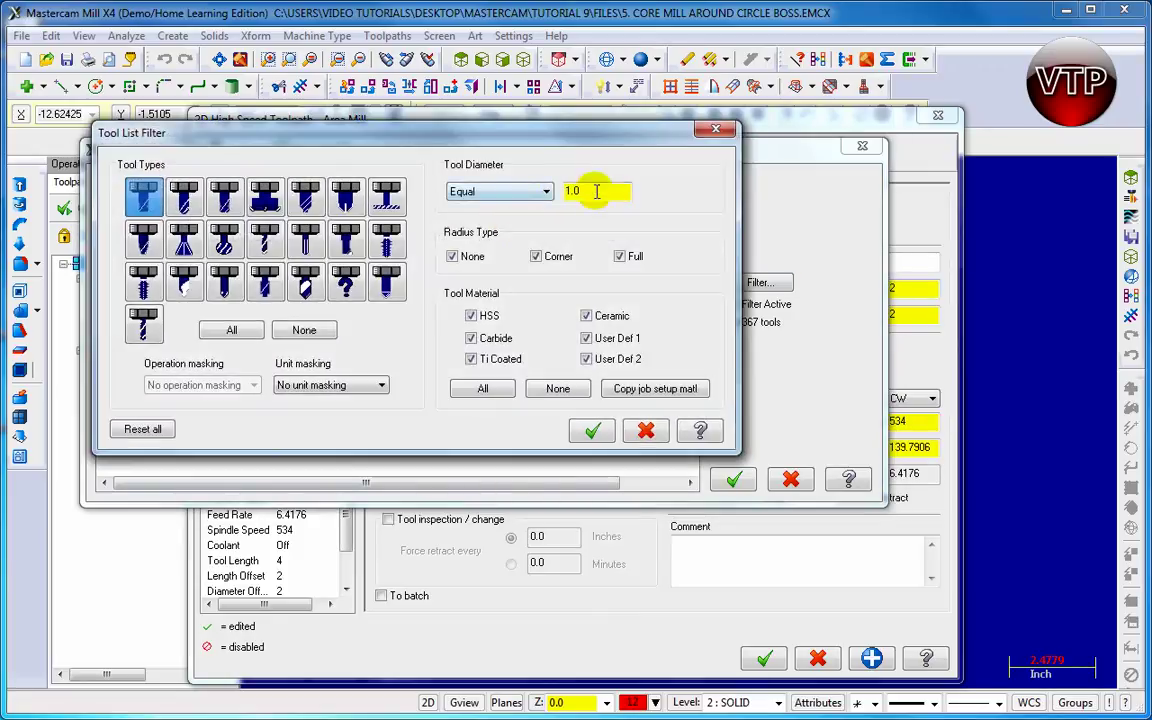
{"action": "key", "text": "BackSpace"}
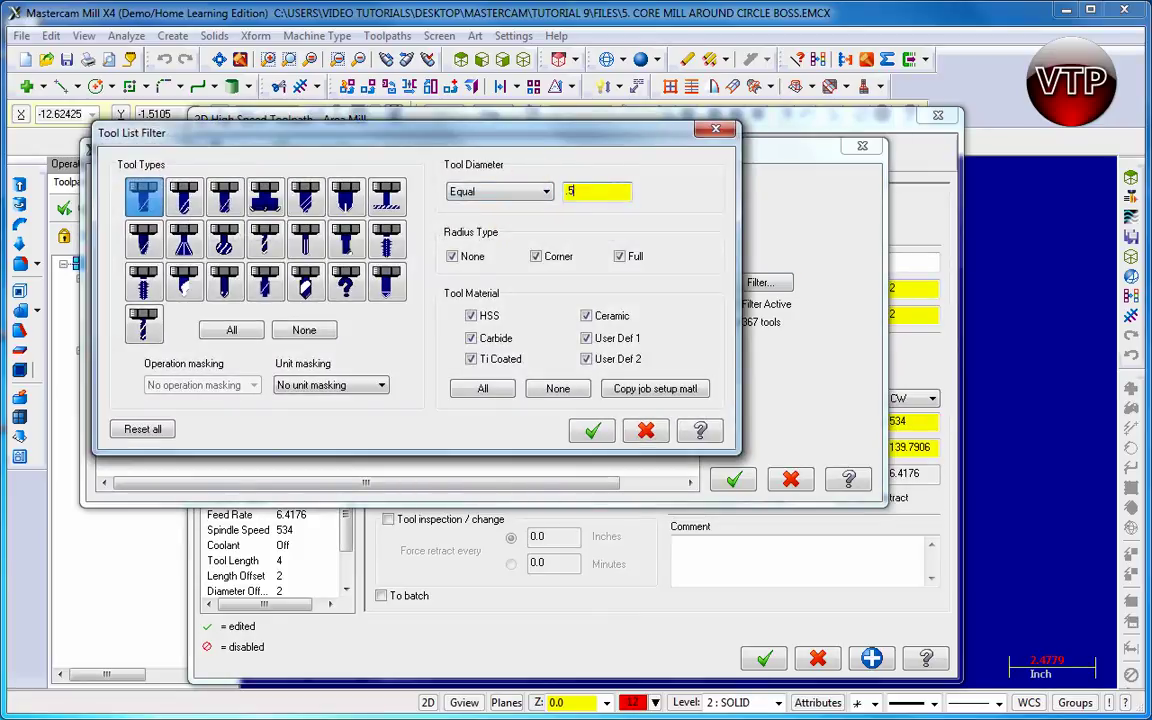
{"action": "double_click", "coordinate": [597, 191]}
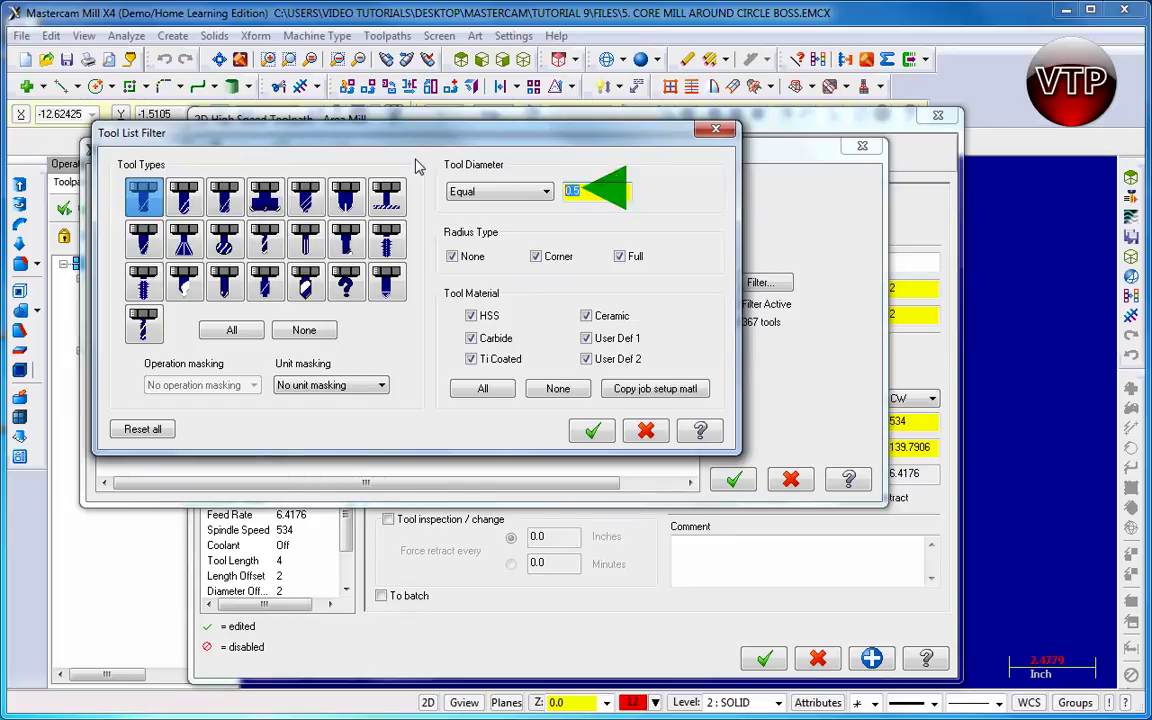
{"action": "key", "text": "BackSpace"}
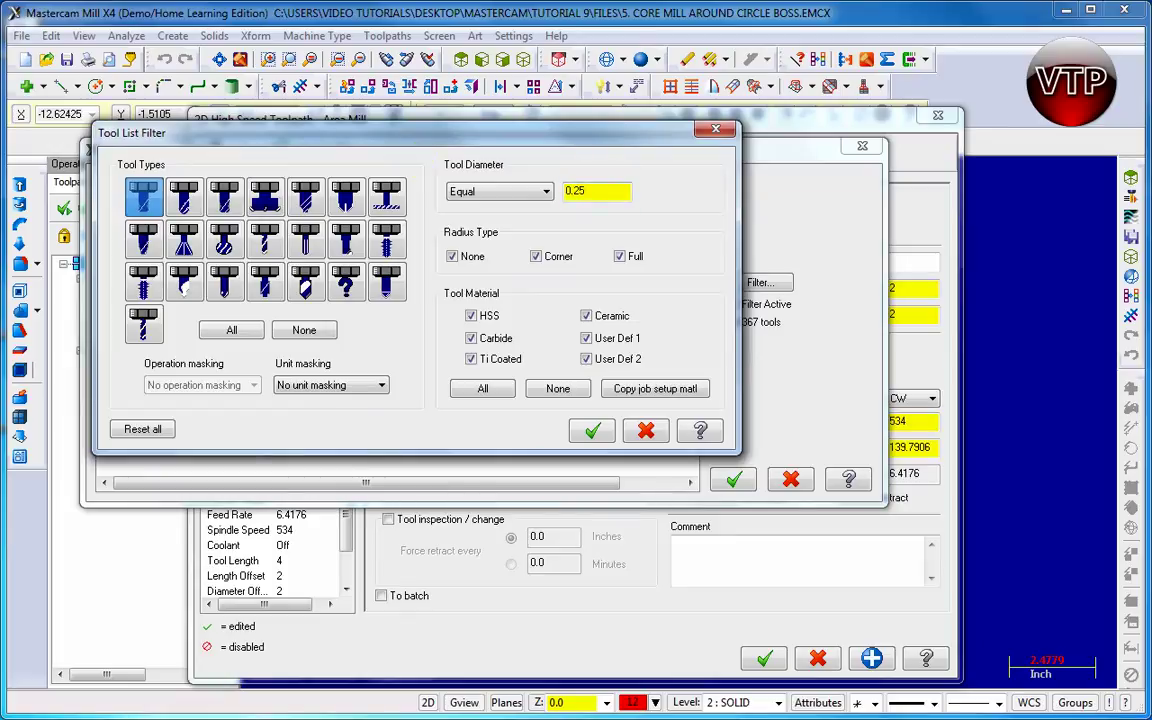
{"action": "left_click", "coordinate": [594, 431]}
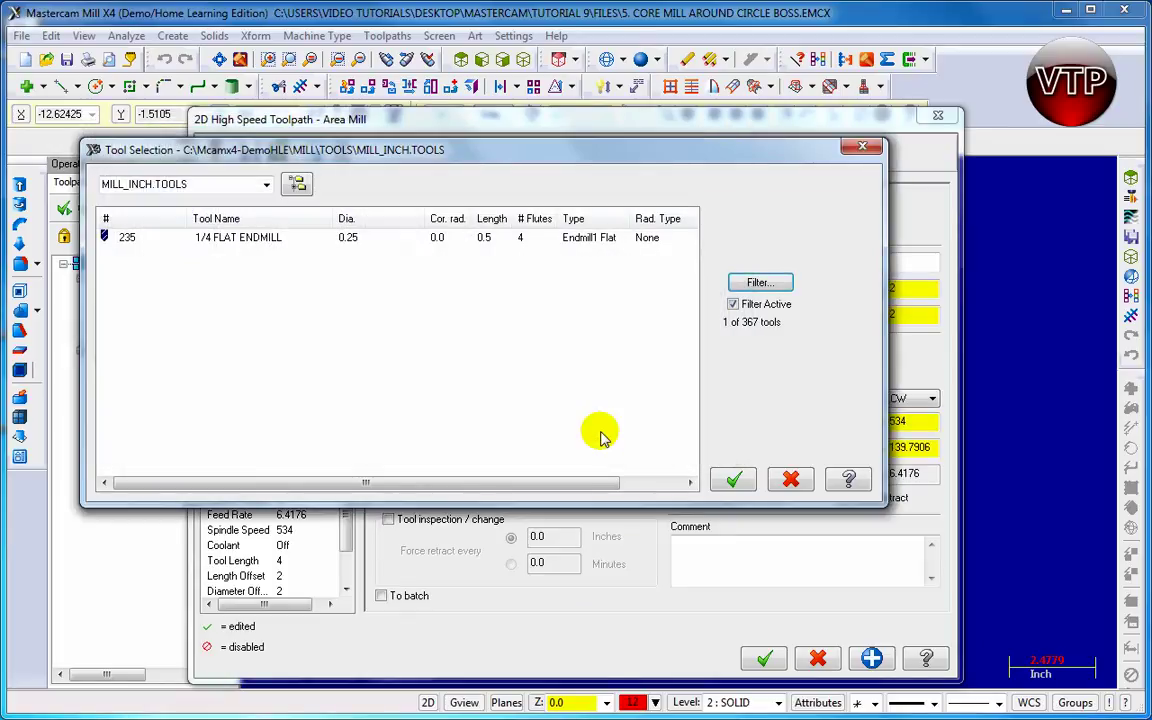
{"action": "double_click", "coordinate": [258, 240]}
- Turn off Smoothing in the cut parameters, and set the depth cuts to a 0.25 max rough step with 1 finish cut
{"action": "left_click", "coordinate": [275, 249]}
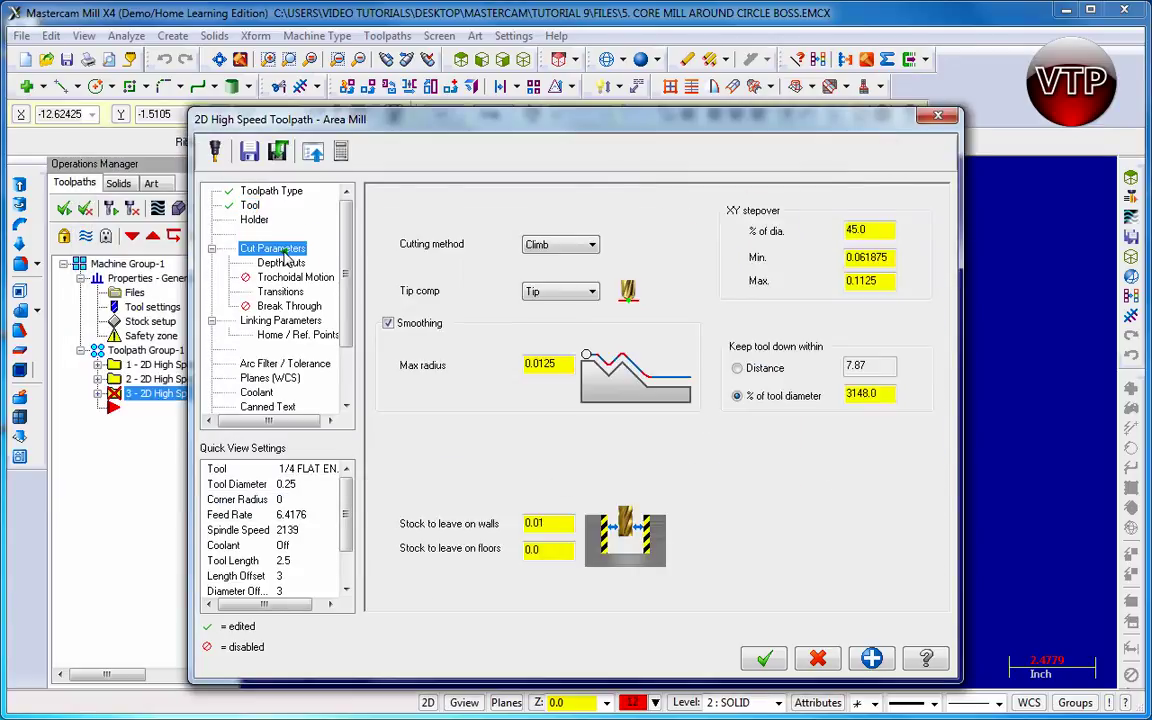
{"action": "left_click", "coordinate": [388, 323]}
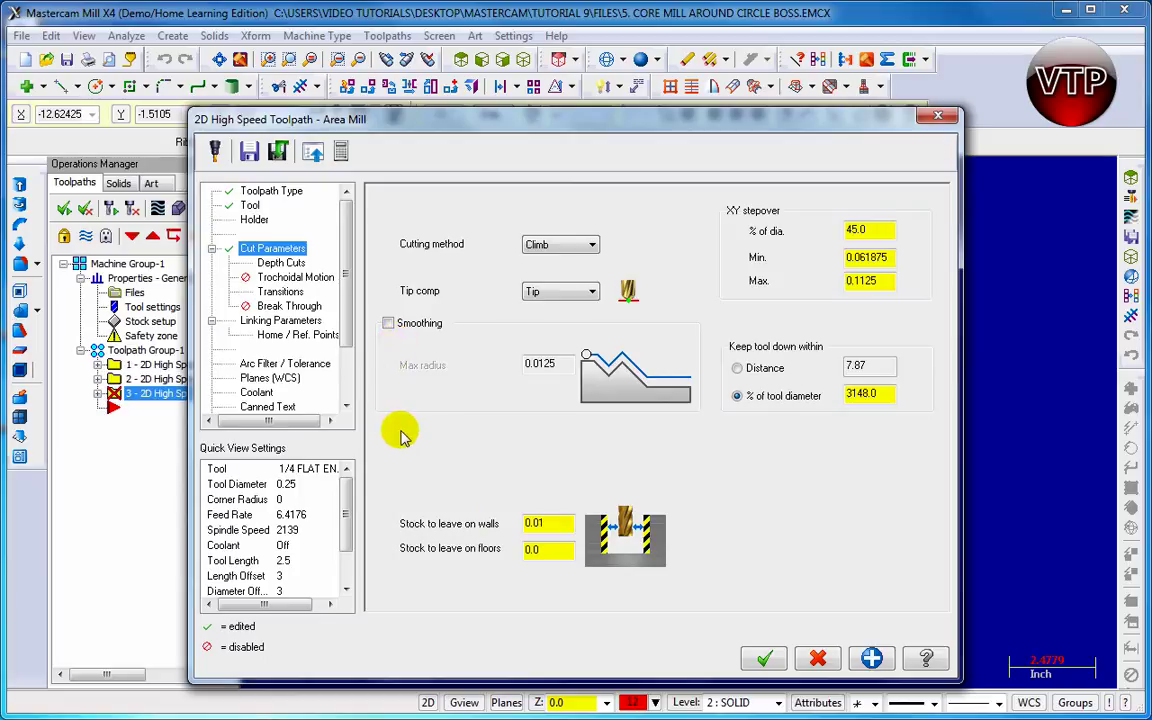
{"action": "left_click", "coordinate": [286, 263]}
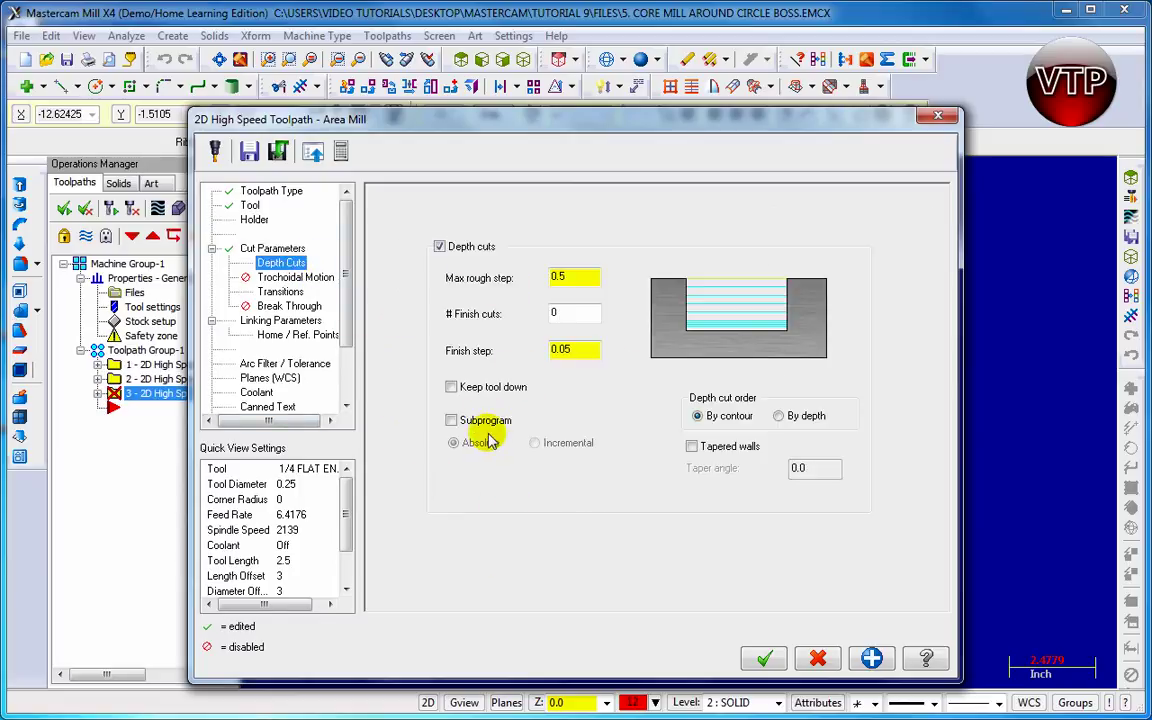
{"action": "double_click", "coordinate": [560, 278]}
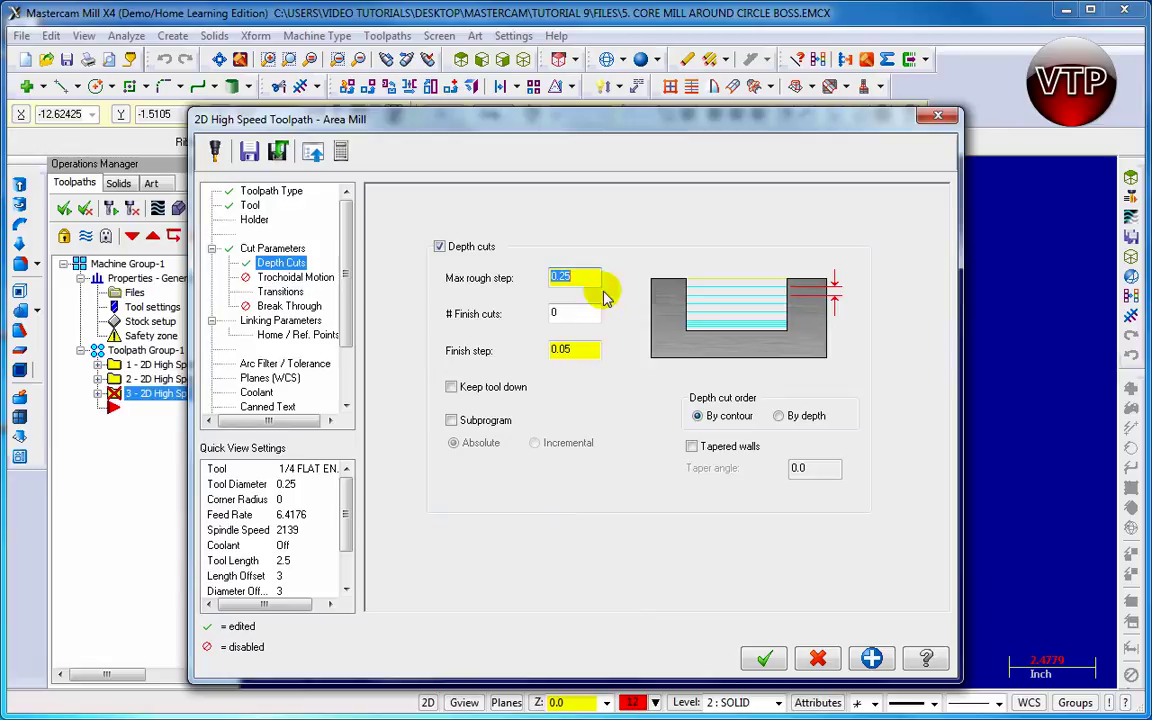
{"action": "left_click", "coordinate": [562, 312]}
{"action": "type", "text": "1"}
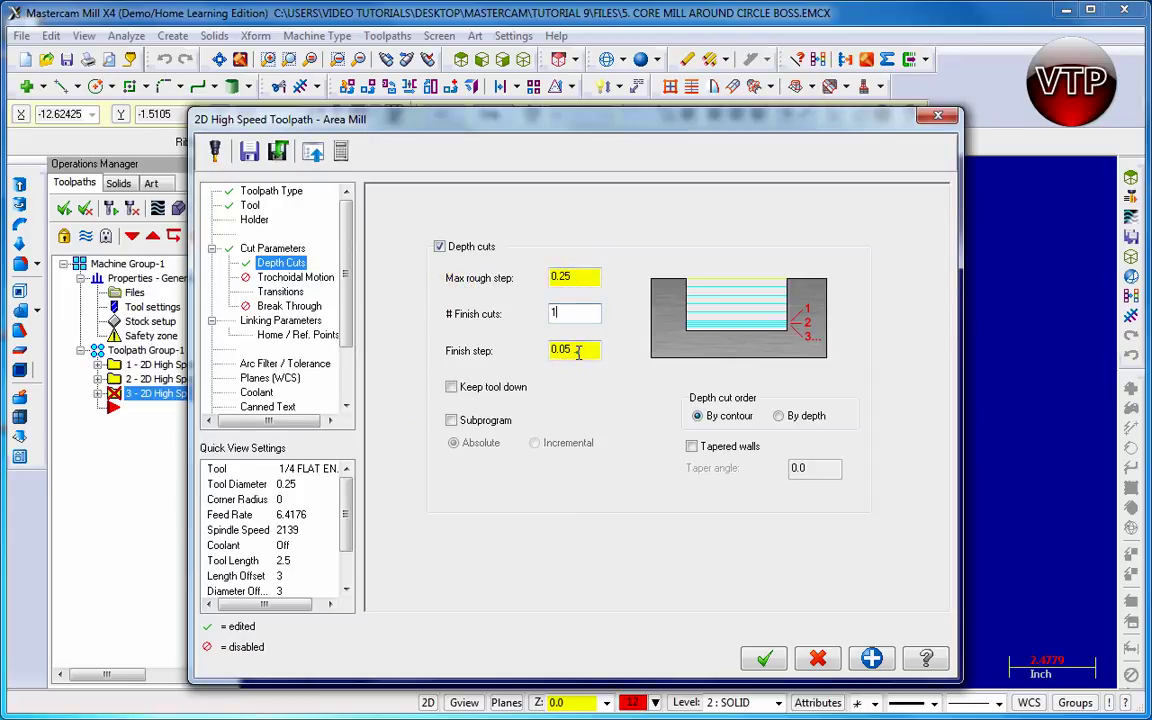
- Set the transition entry method to Entry helix and enable Output 3D arc moves
{"action": "left_click", "coordinate": [272, 291]}
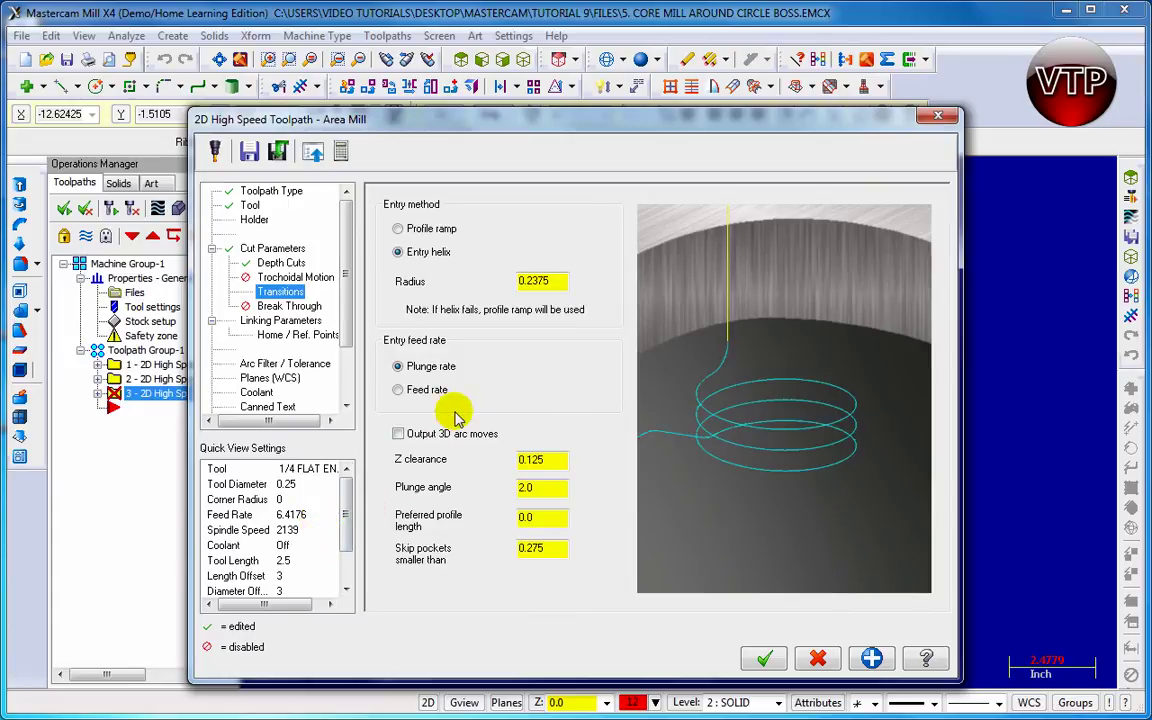
{"action": "left_click", "coordinate": [440, 230]}
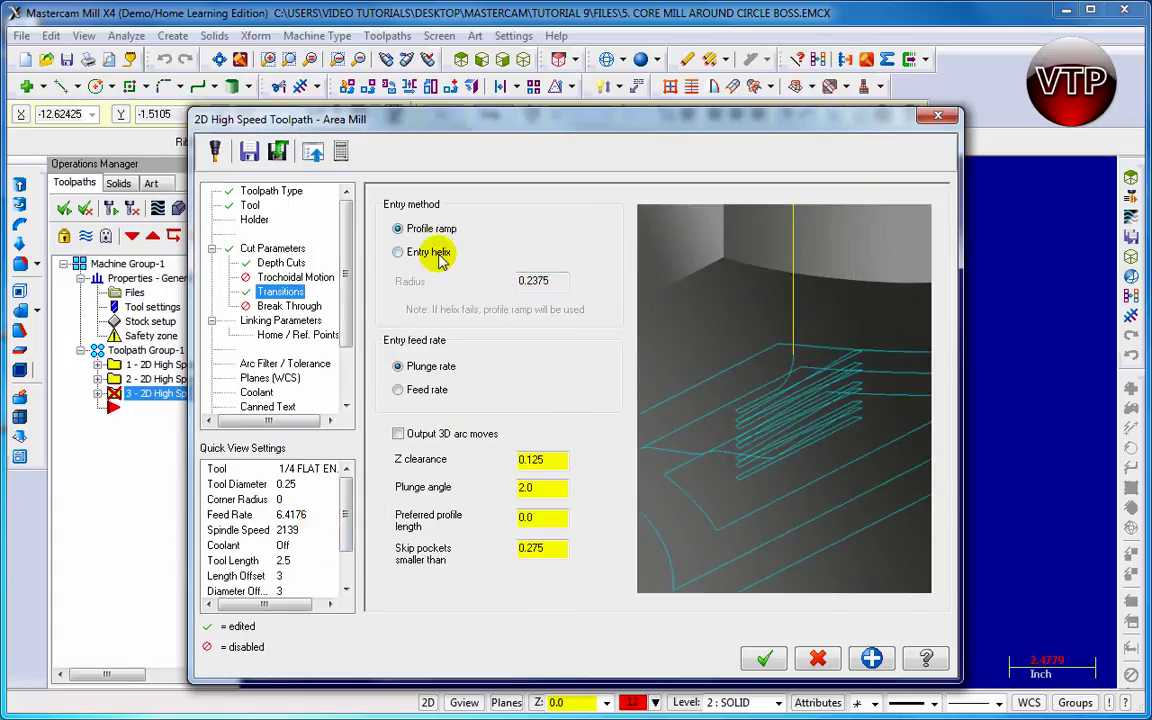
{"action": "left_click", "coordinate": [437, 254]}
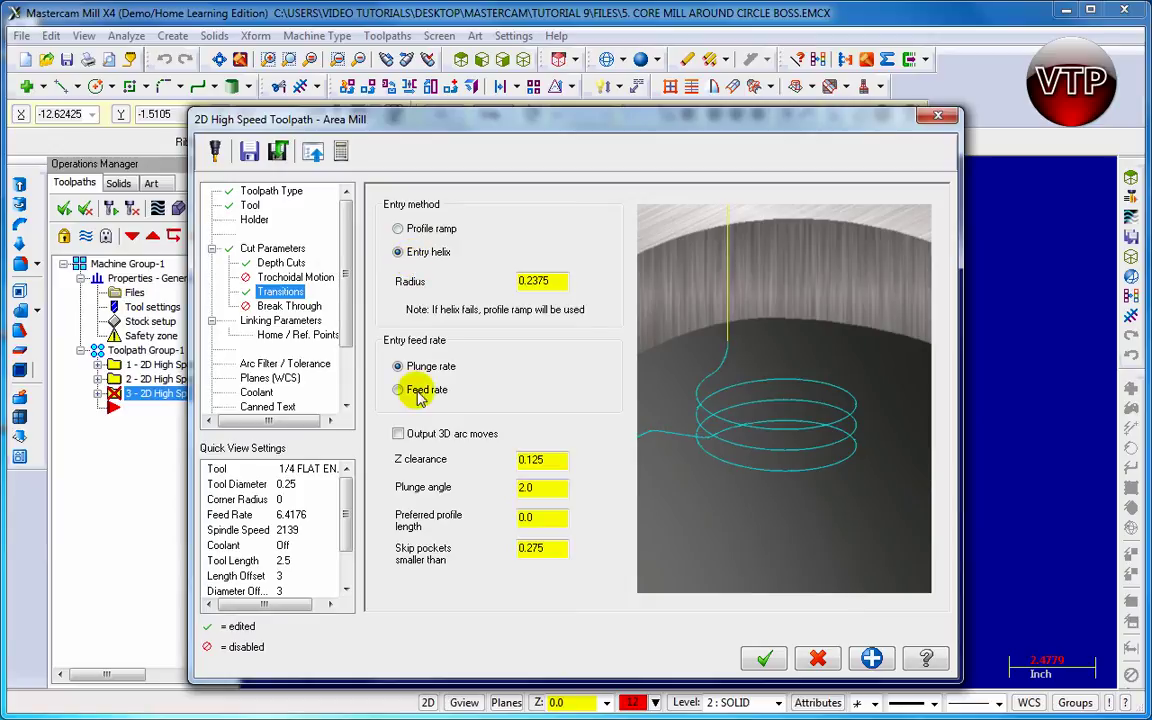
{"action": "left_click", "coordinate": [416, 437]}
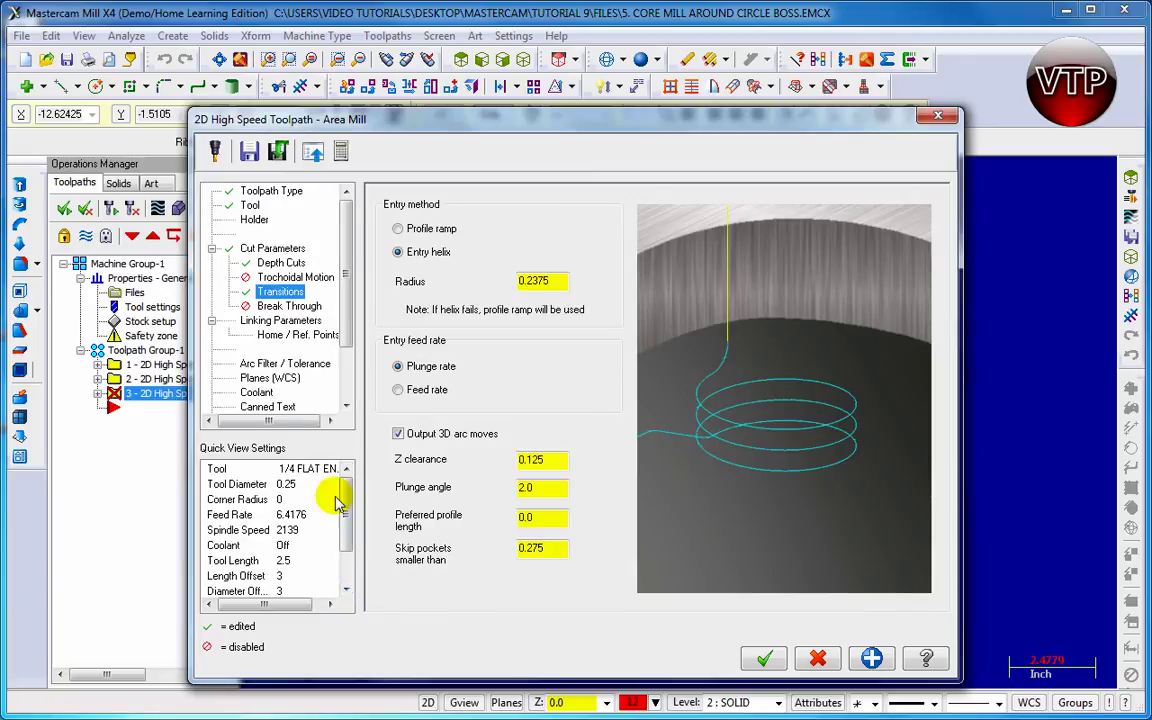
- Set the linking depth to -1.0 and generate the Area Mill toolpath
{"action": "left_click", "coordinate": [252, 320]}
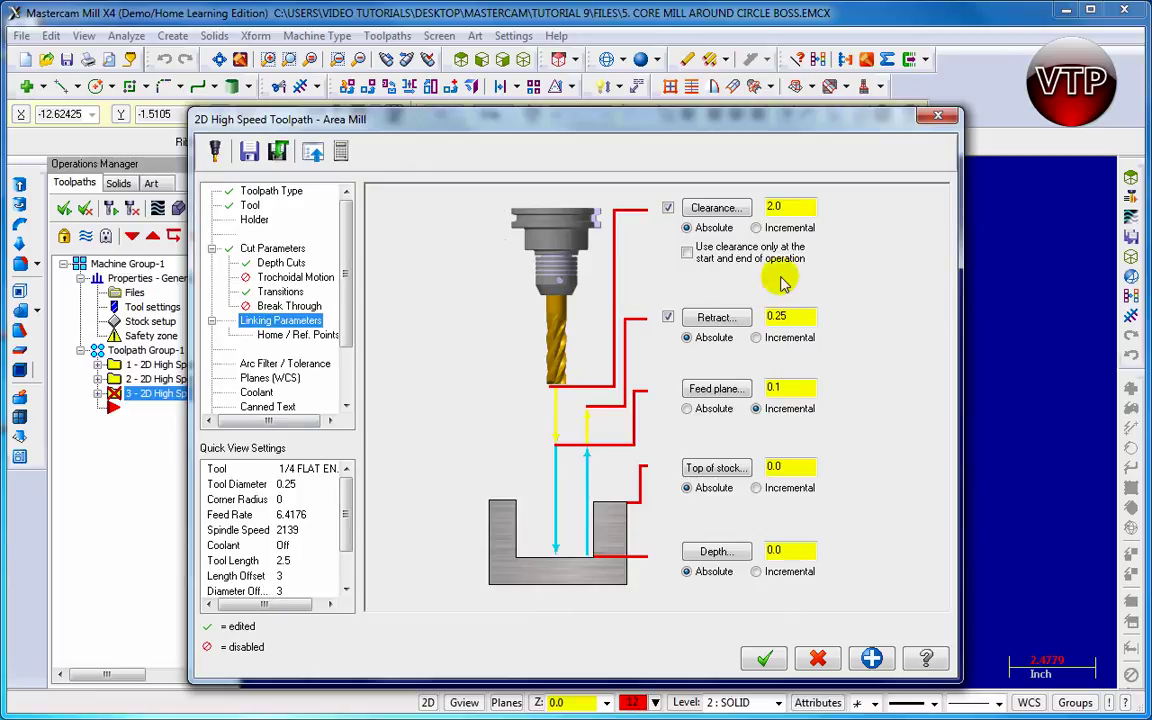
{"action": "left_click", "coordinate": [684, 556]}
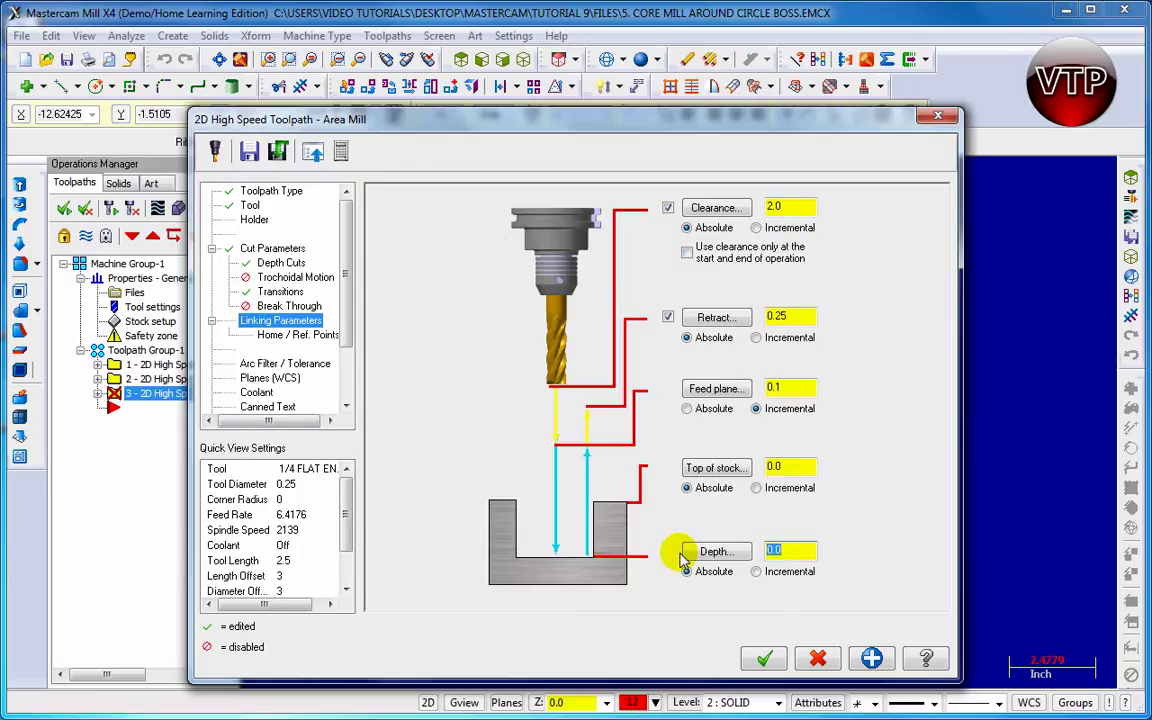
{"action": "type", "text": "-1"}
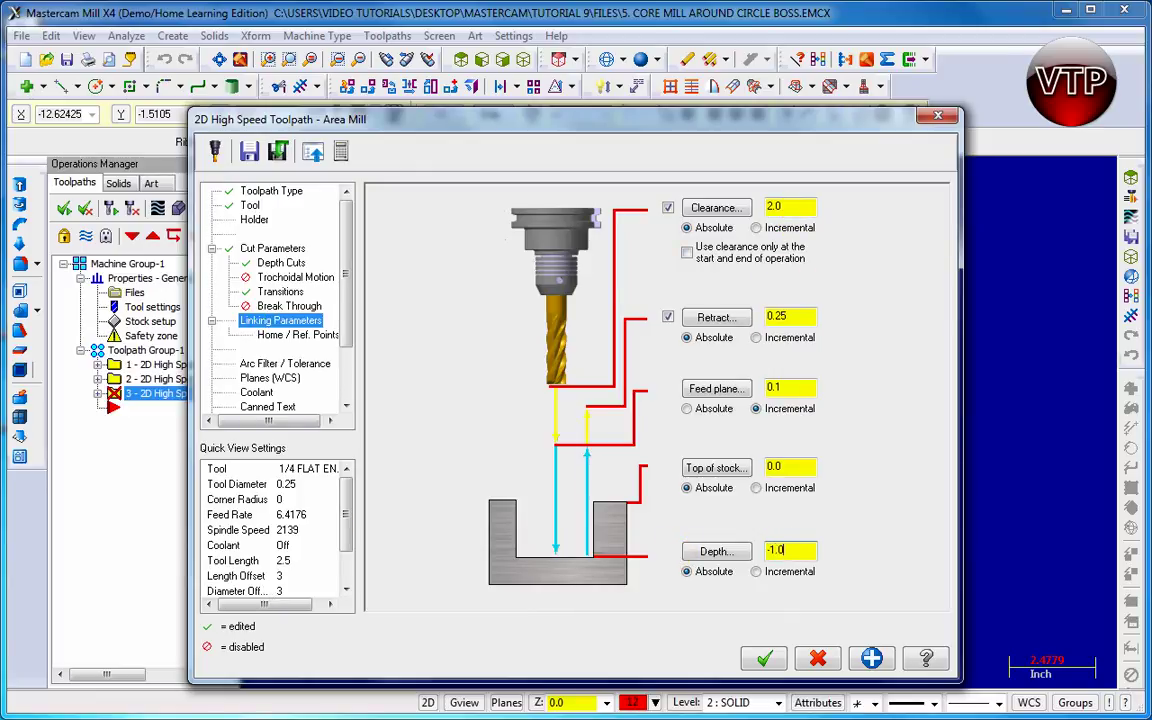
{"action": "left_click", "coordinate": [762, 658]}
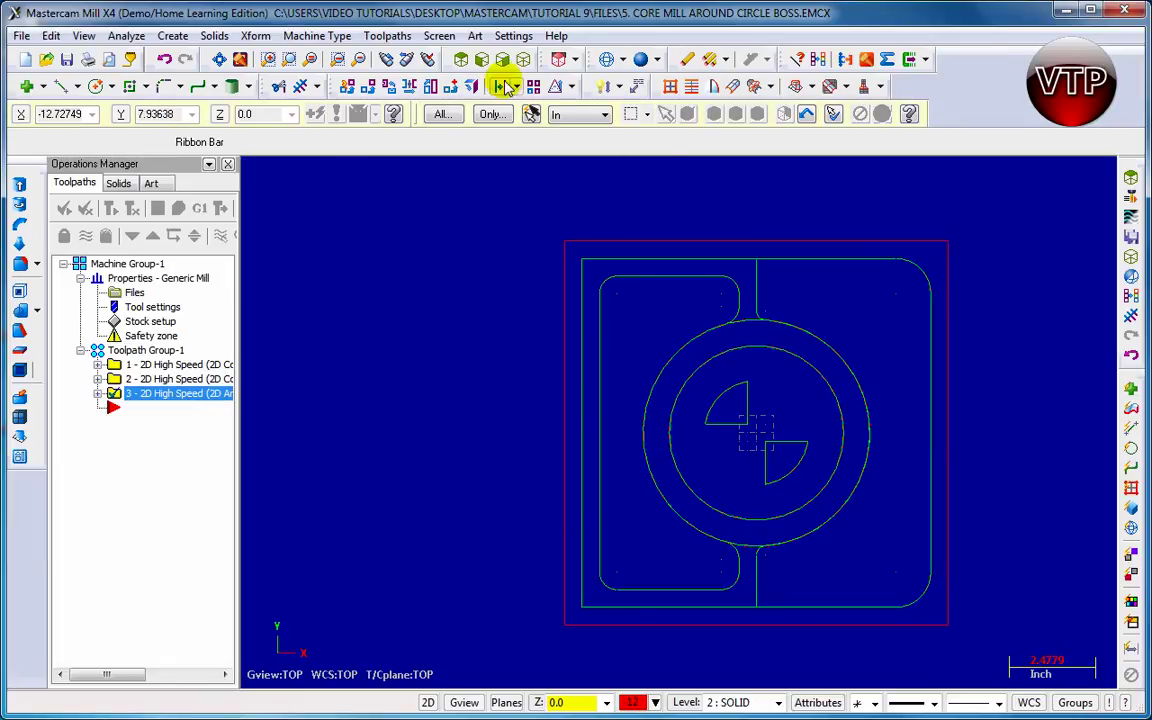
- Run the Verify simulation of all three toolpaths in the isometric view, then close it
{"action": "left_click", "coordinate": [462, 59]}
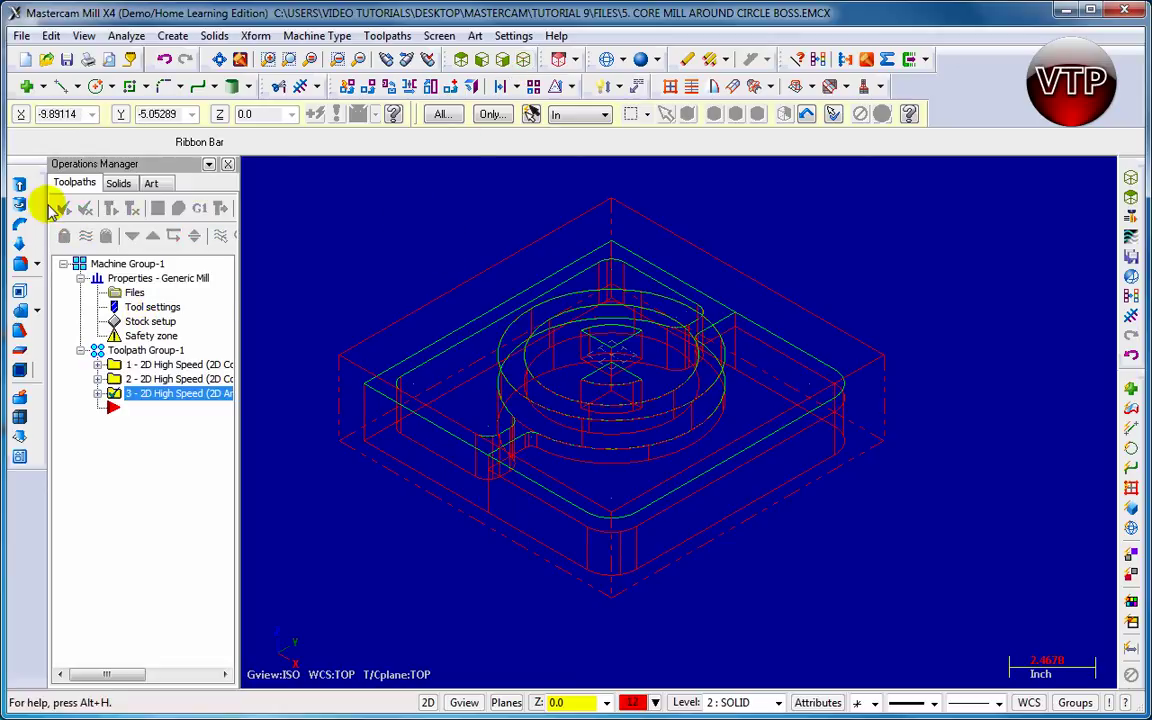
{"action": "left_click", "coordinate": [157, 207]}
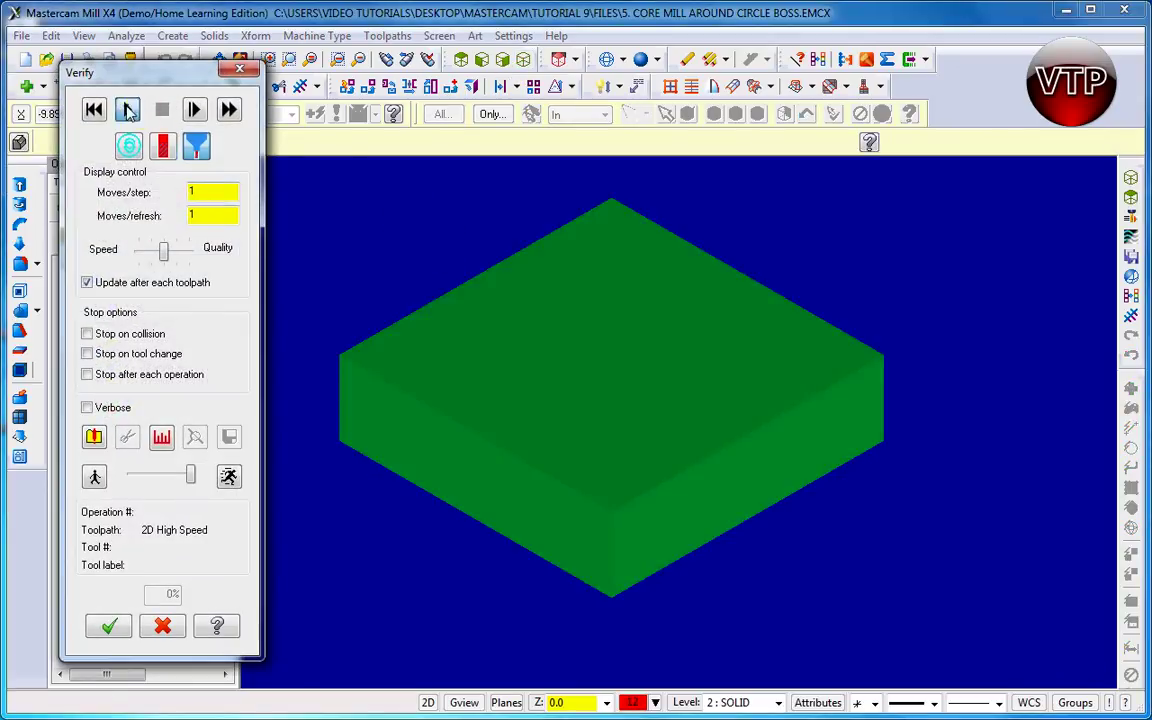
{"action": "left_click", "coordinate": [128, 110]}
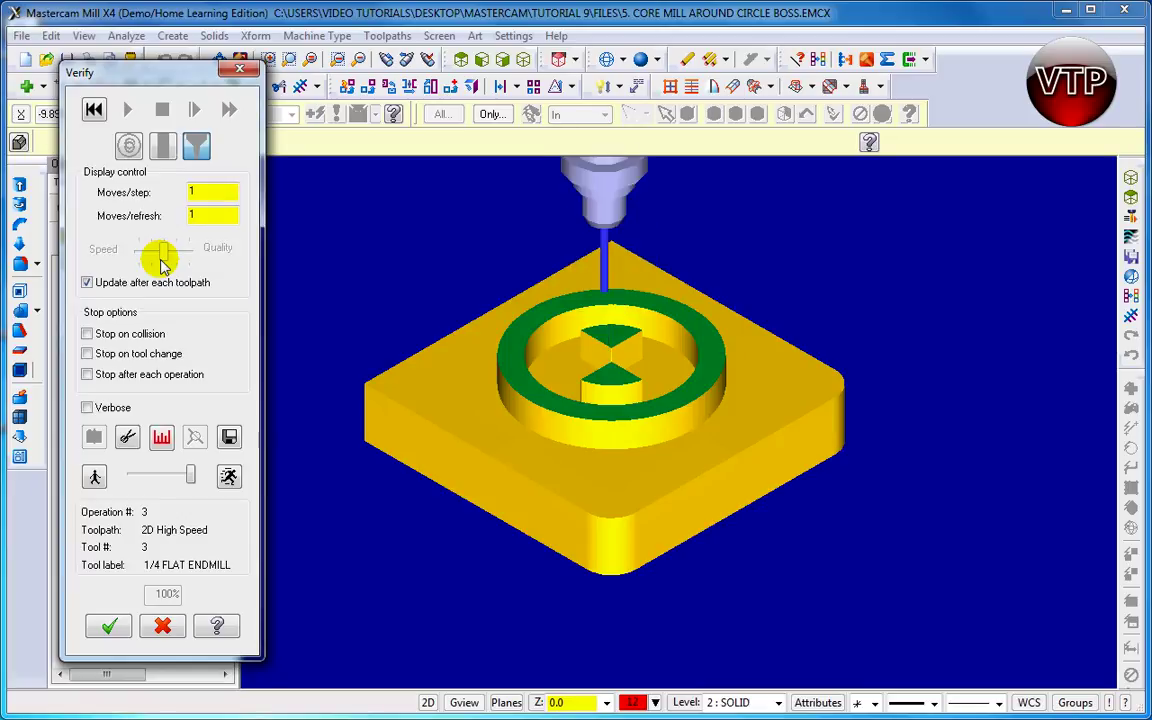
{"action": "left_click", "coordinate": [108, 625]}
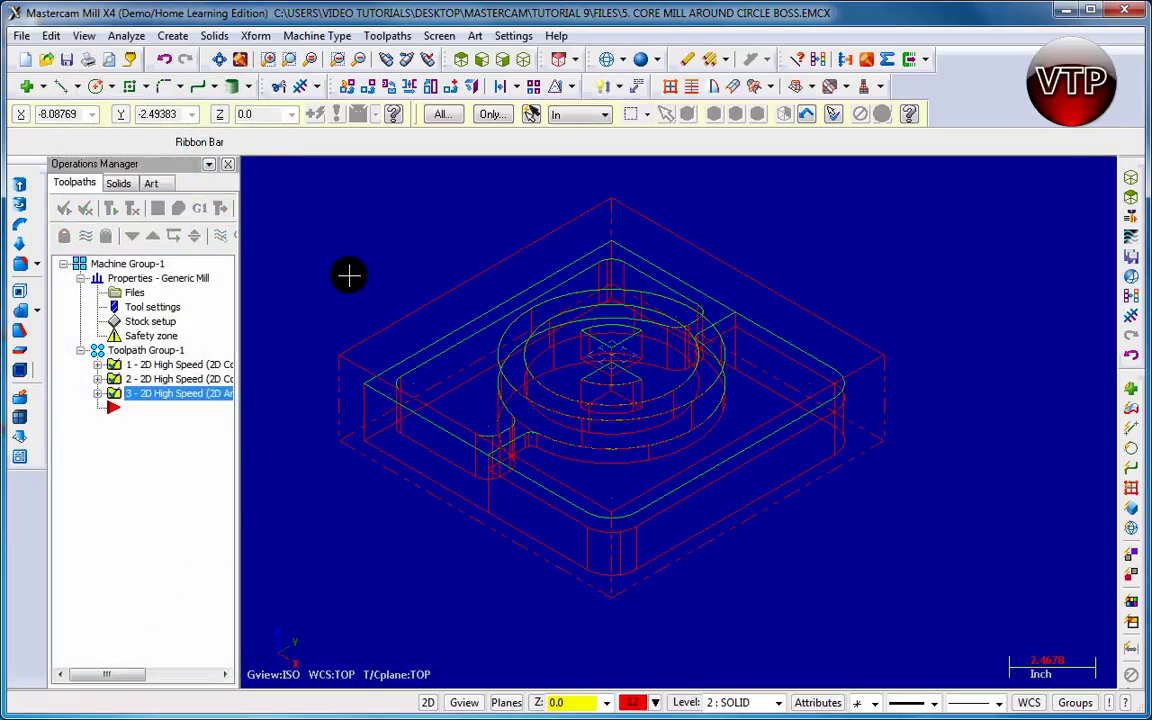